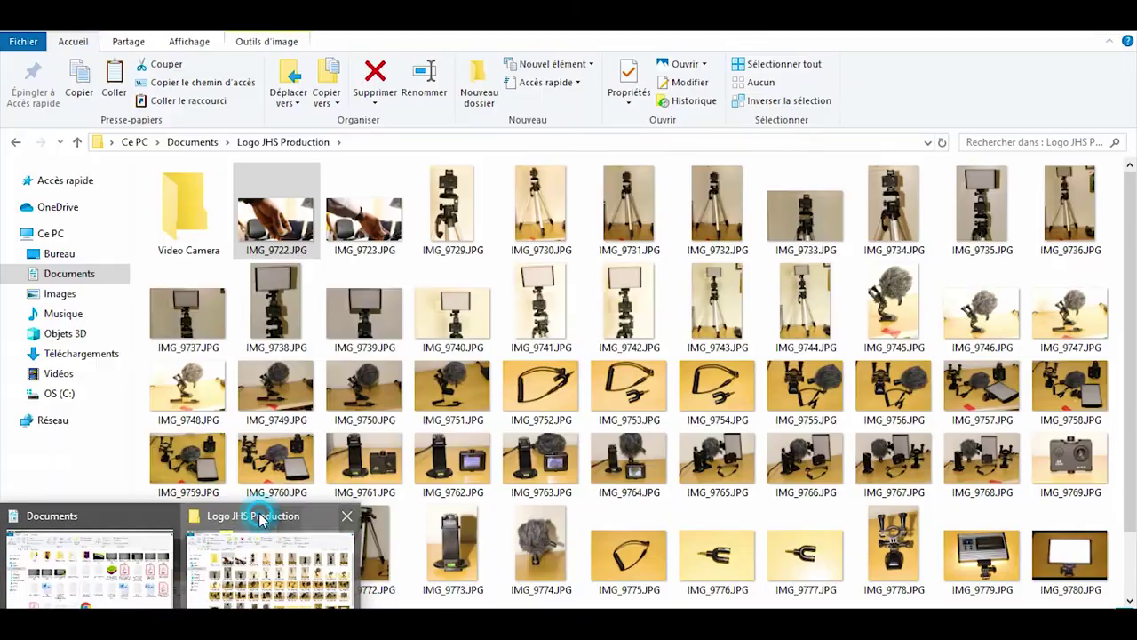
- Drag IMG_9770.JPG from the Logo JHS Production folder into Photoshop to open it
left_click(264, 533)
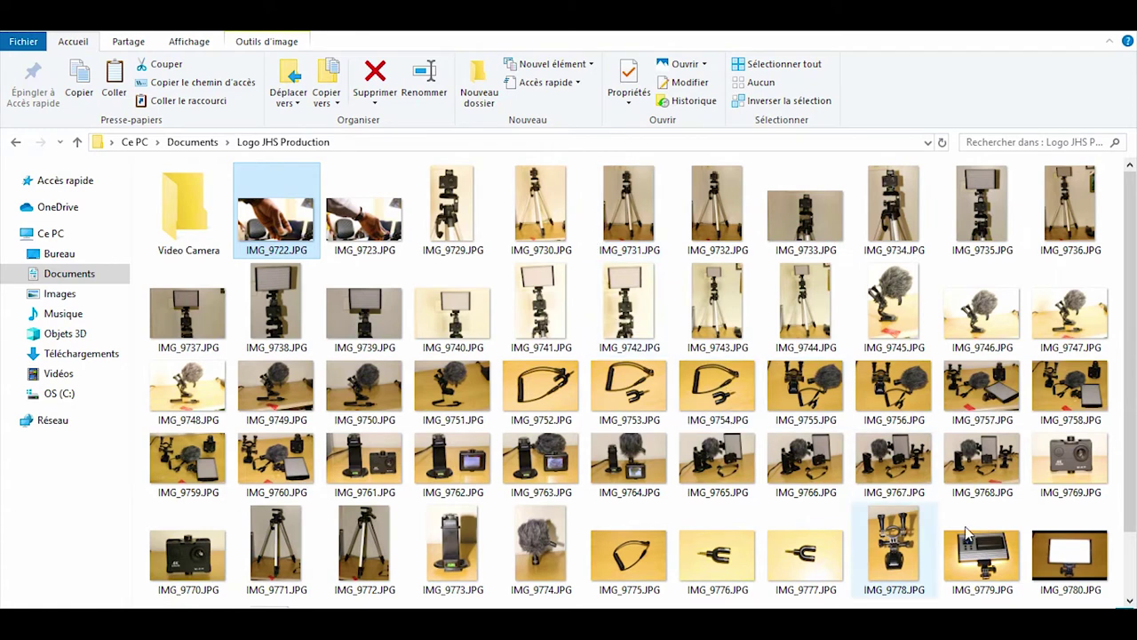
scroll(959, 502, "down", 1)
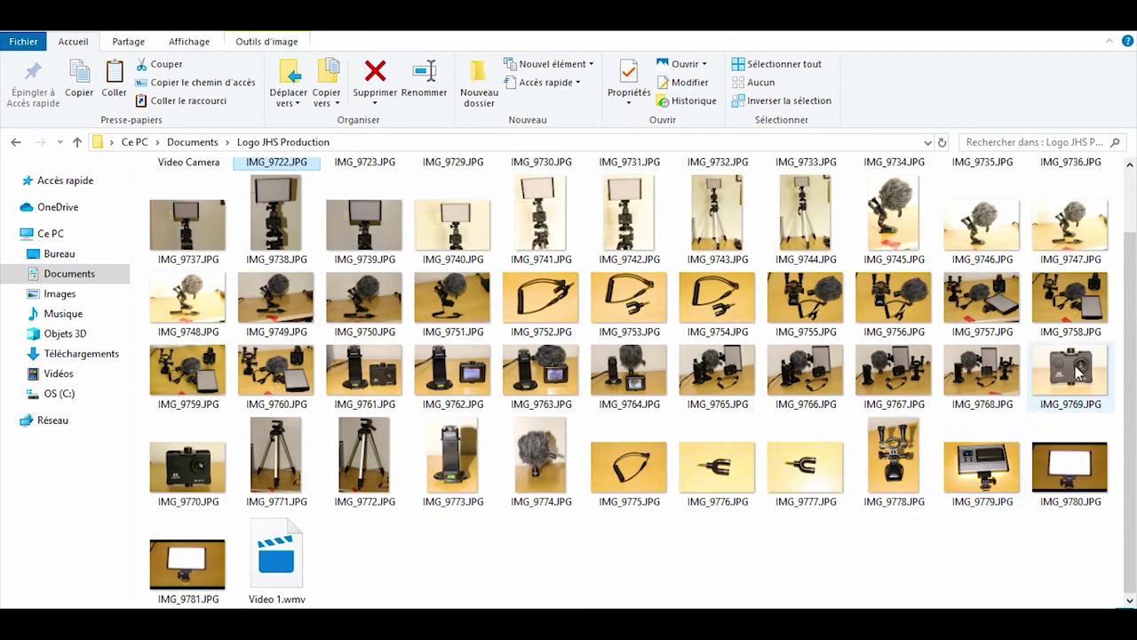
left_click(422, 573)
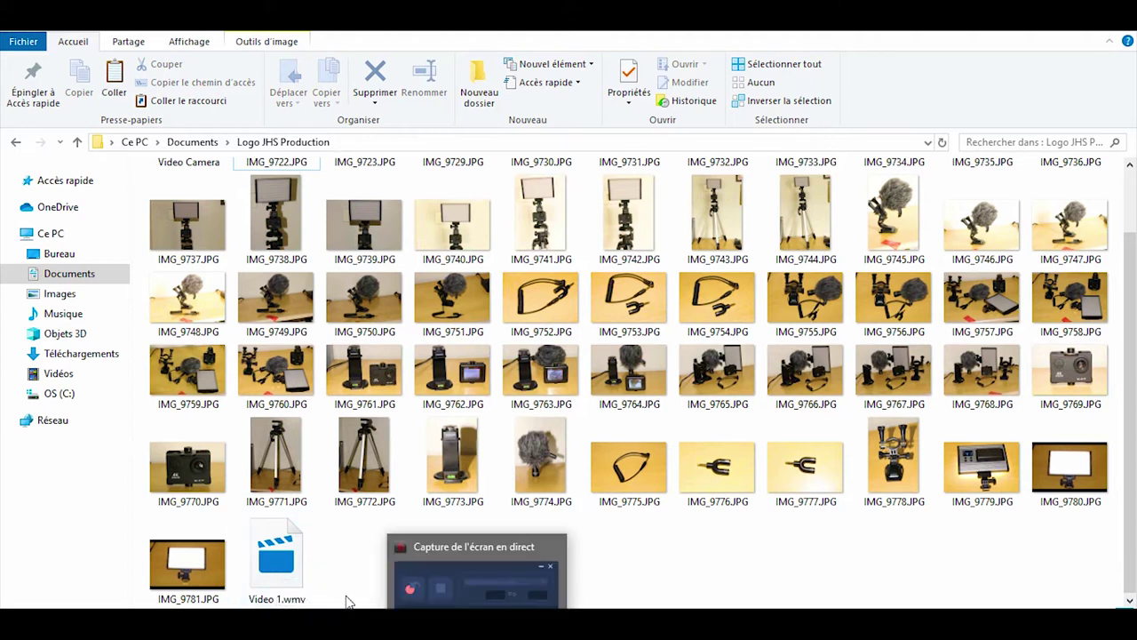
mouse_move(190, 504)
left_mouse_down()
mouse_move(387, 604)
mouse_move(433, 277)
left_mouse_up()
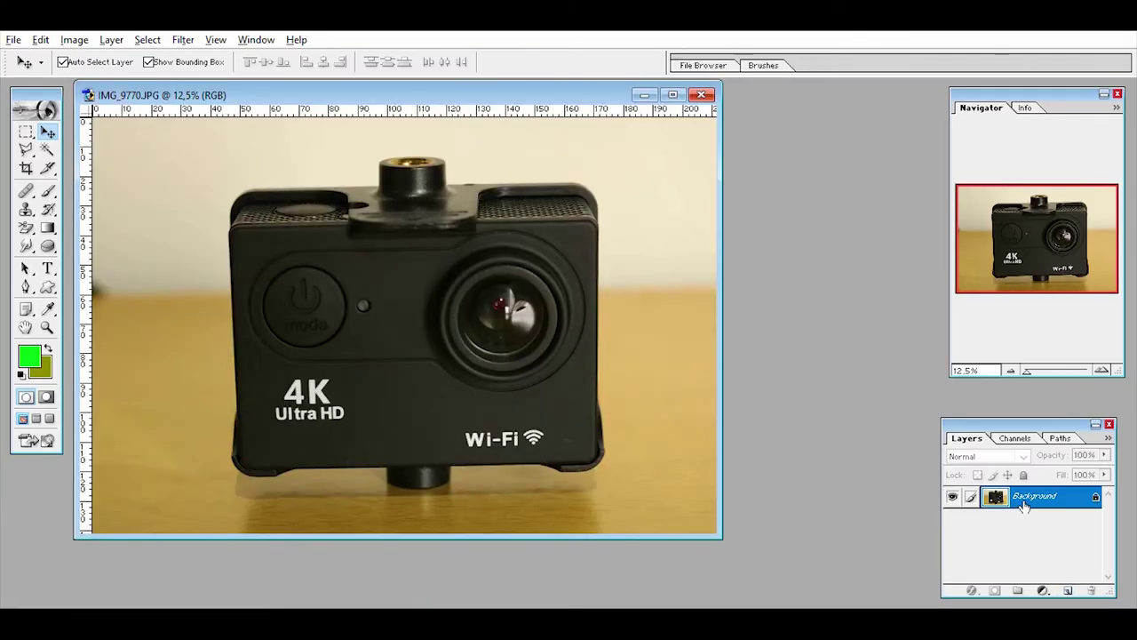
- Convert the locked Background into Layer 0 and Magic Wand-select the light wall
double_click(1024, 497)
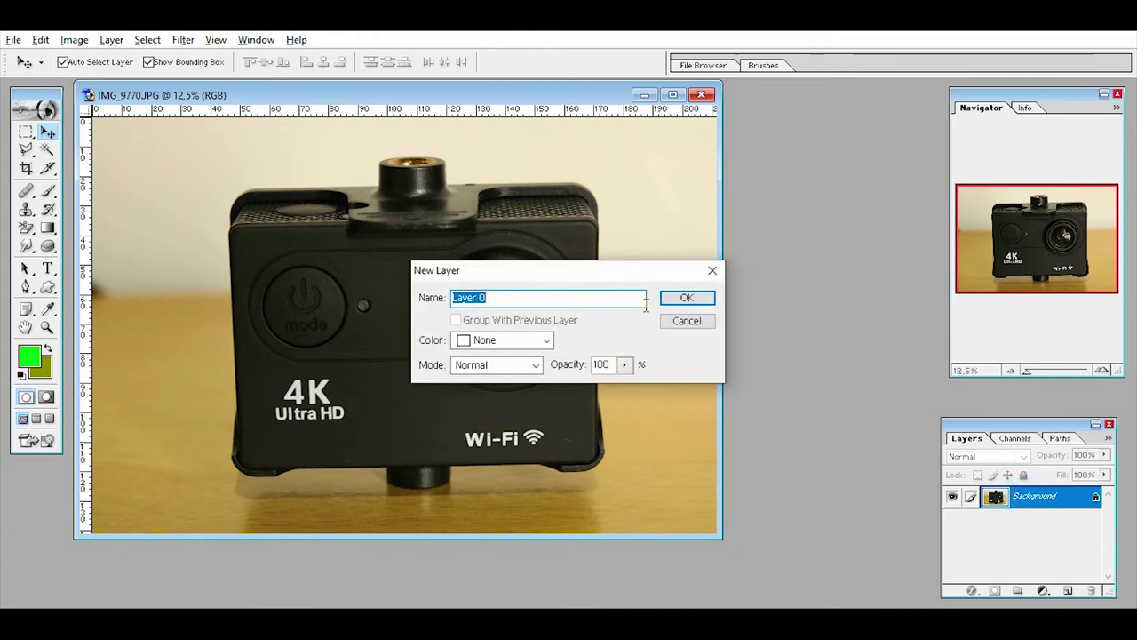
left_click(683, 297)
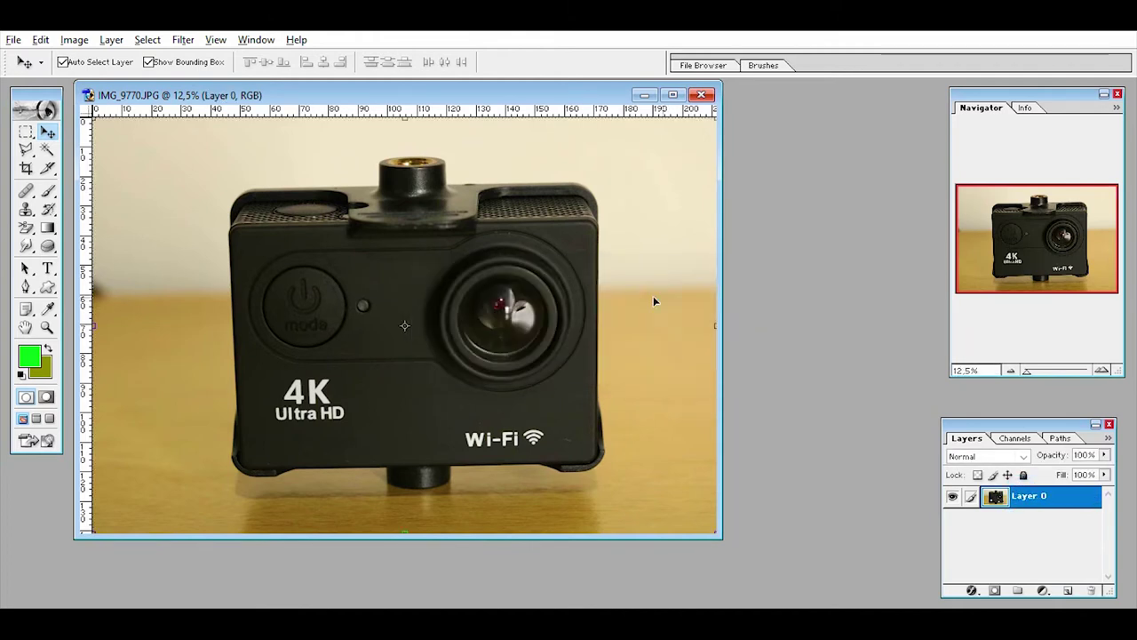
left_click(47, 151)
left_click(634, 176)
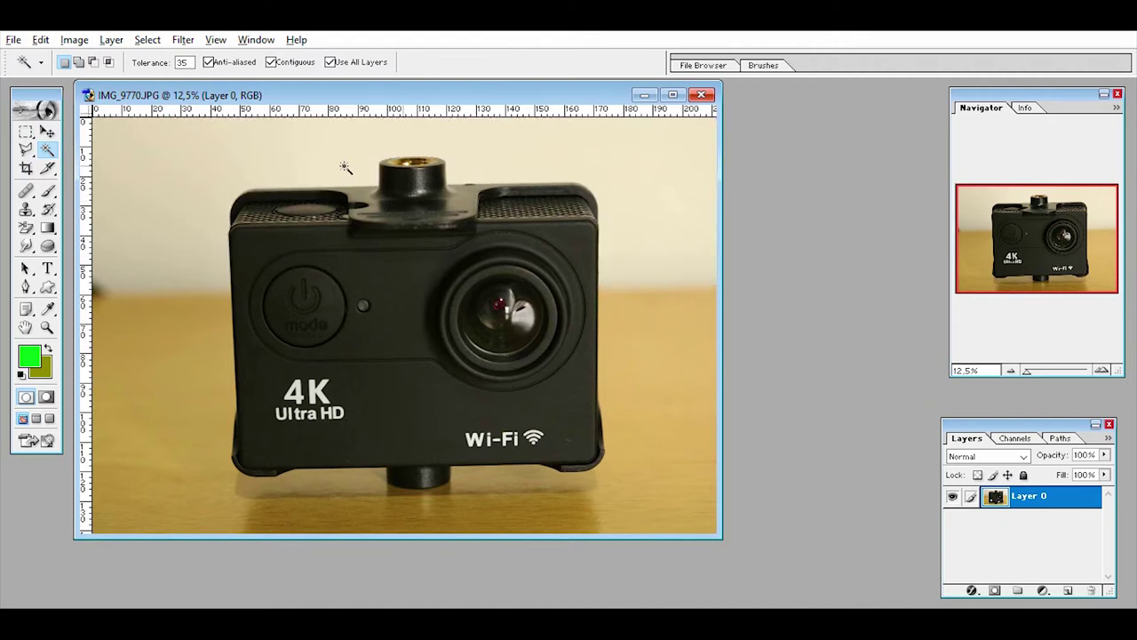
- Maximize the image window and zoom out to 8.33% to see the whole photo
left_click(671, 96)
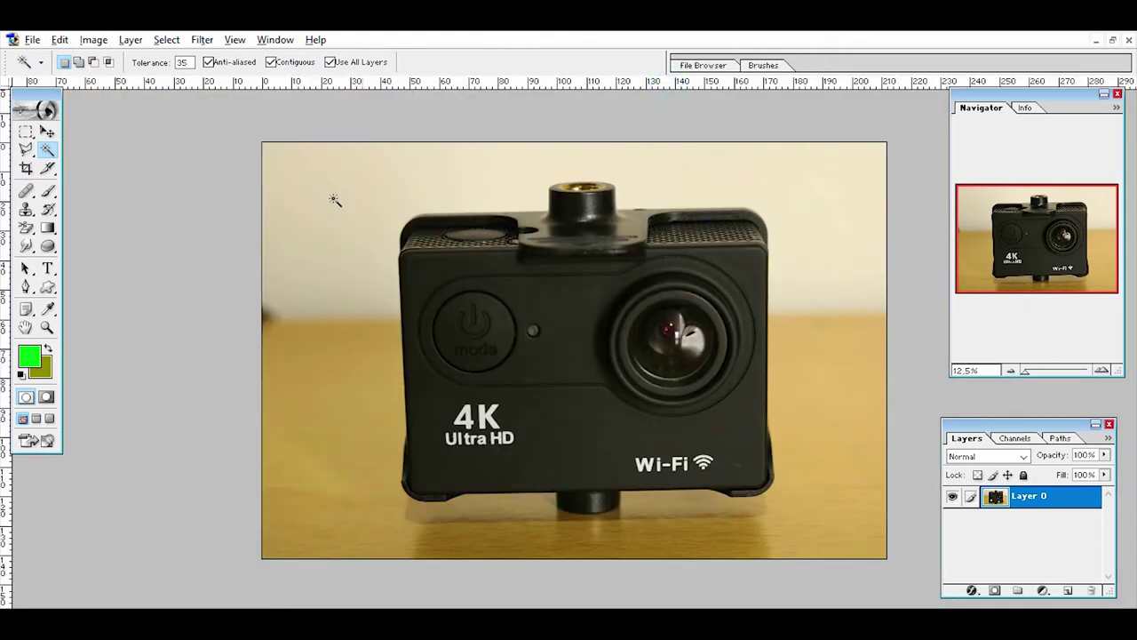
left_click(28, 153)
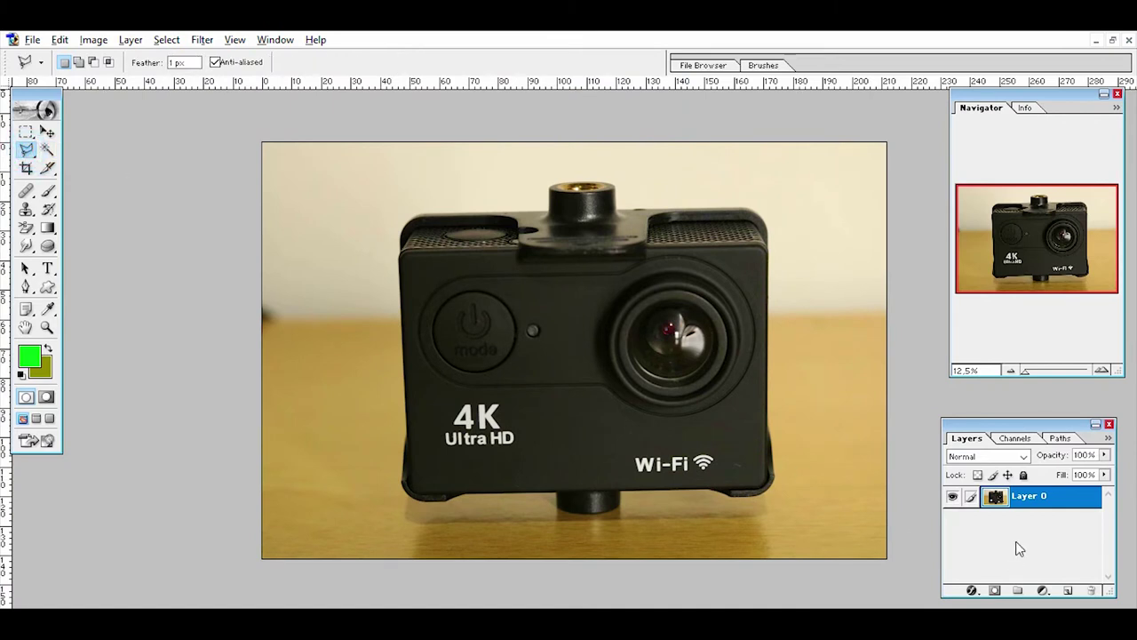
left_click(1102, 370)
mouse_move(1044, 257)
left_mouse_down()
mouse_move(1035, 274)
mouse_move(1036, 251)
left_mouse_up()
left_click_drag(1028, 370, 1023, 371)
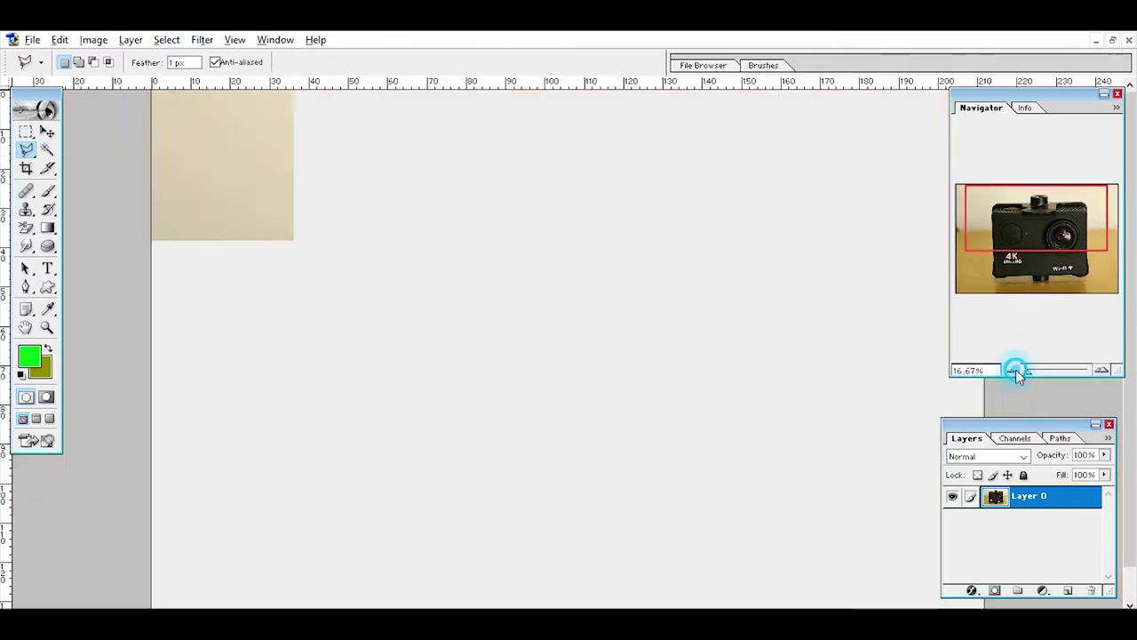
- Lasso-trace an outline along the camera's bottom, right side, top and mount
left_click(421, 148)
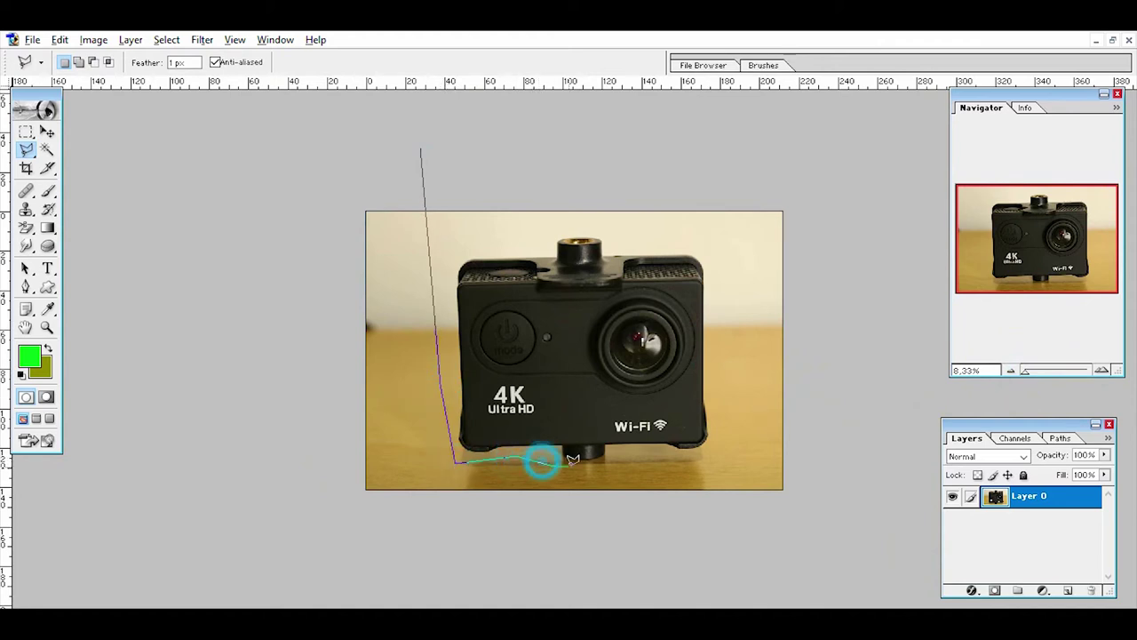
left_click_drag(610, 467, 698, 454)
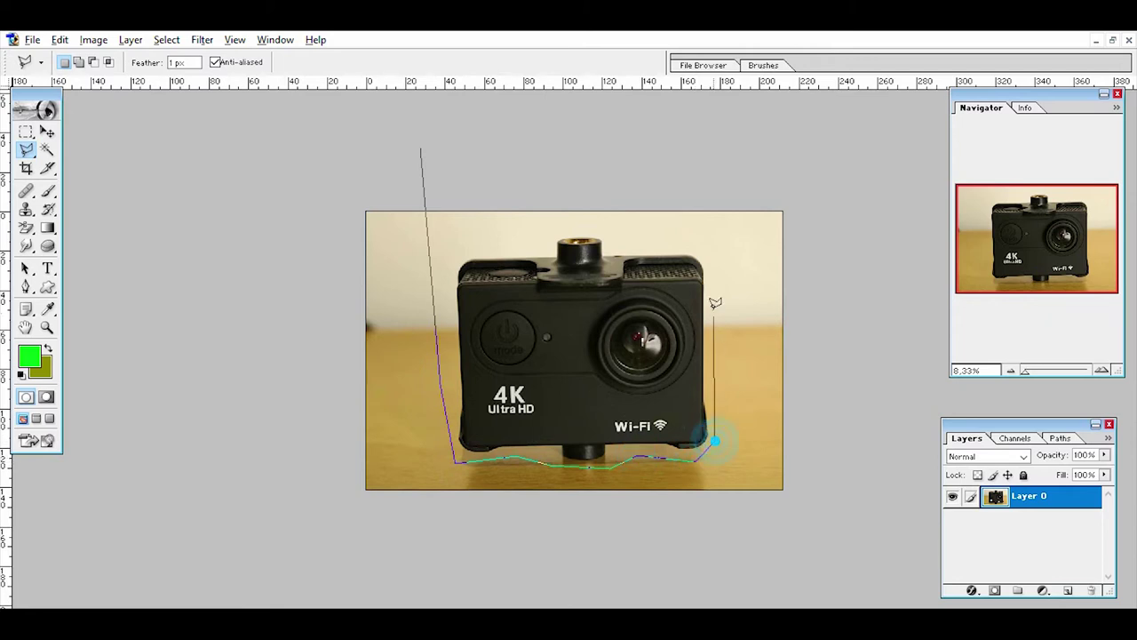
left_click(706, 255)
left_click(658, 246)
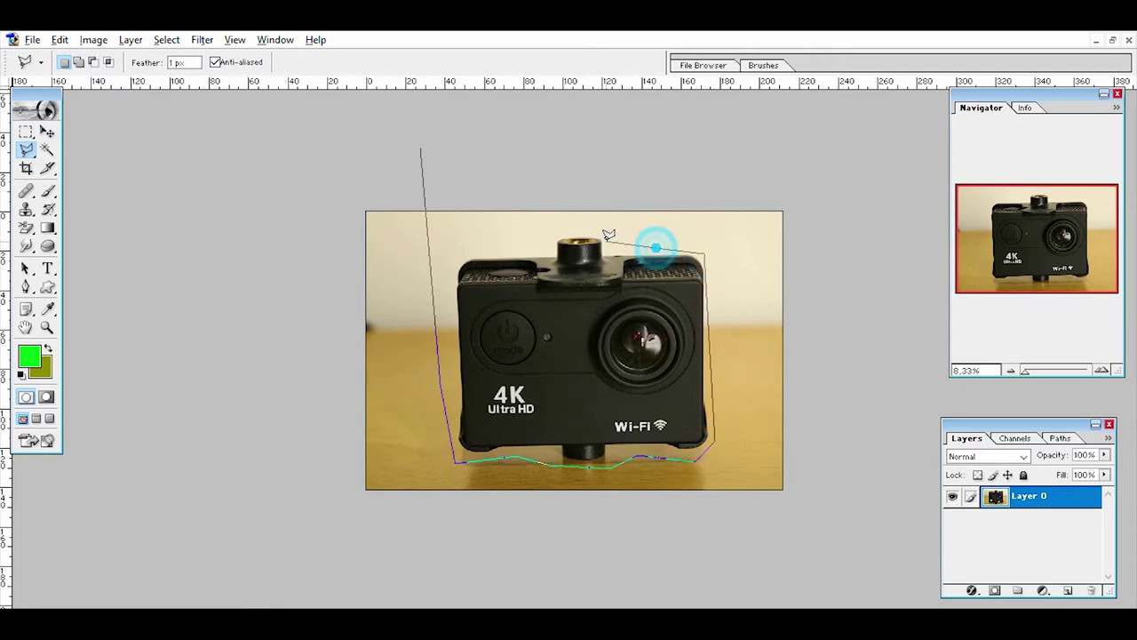
left_click(604, 236)
left_click(526, 235)
left_click(485, 248)
left_click(479, 169)
- Close the outline around the surrounding background, delete it to transparency, and deselect
left_click(814, 157)
left_click(862, 456)
left_click(413, 584)
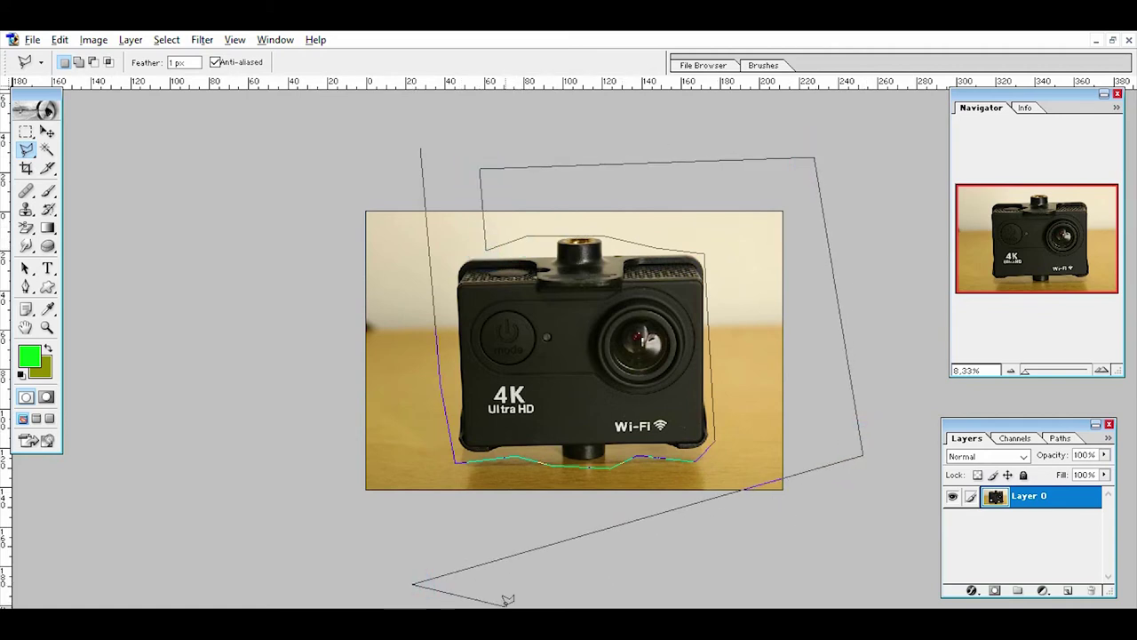
key("BackSpace")
left_click(728, 554)
left_click(188, 550)
left_click(210, 211)
left_click(422, 146)
key("Delete")
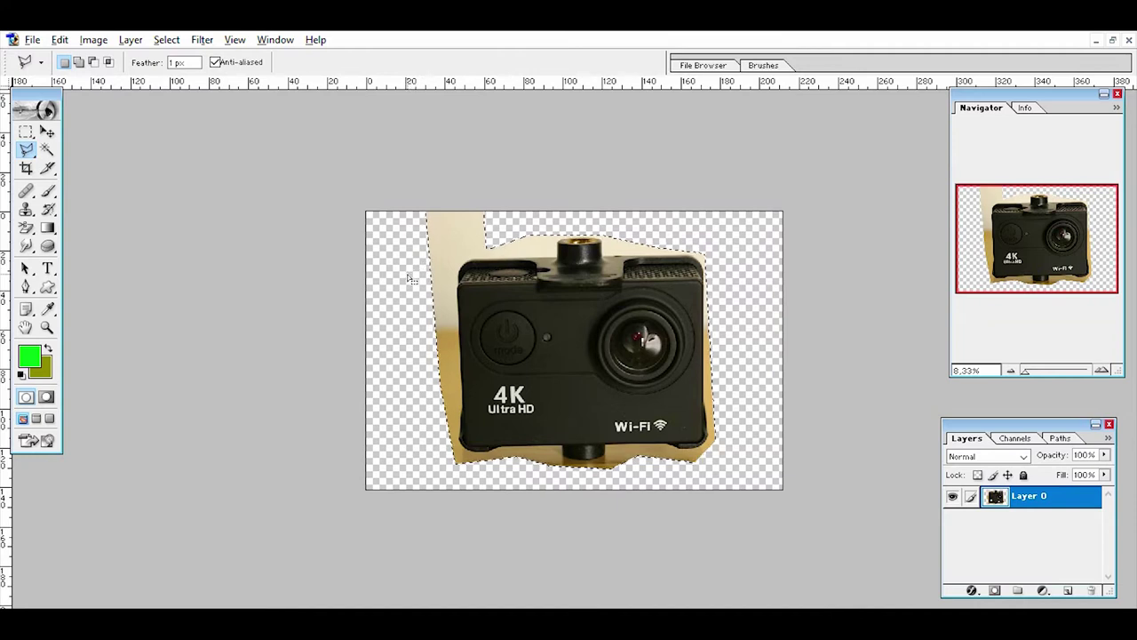
key("ctrl+d")
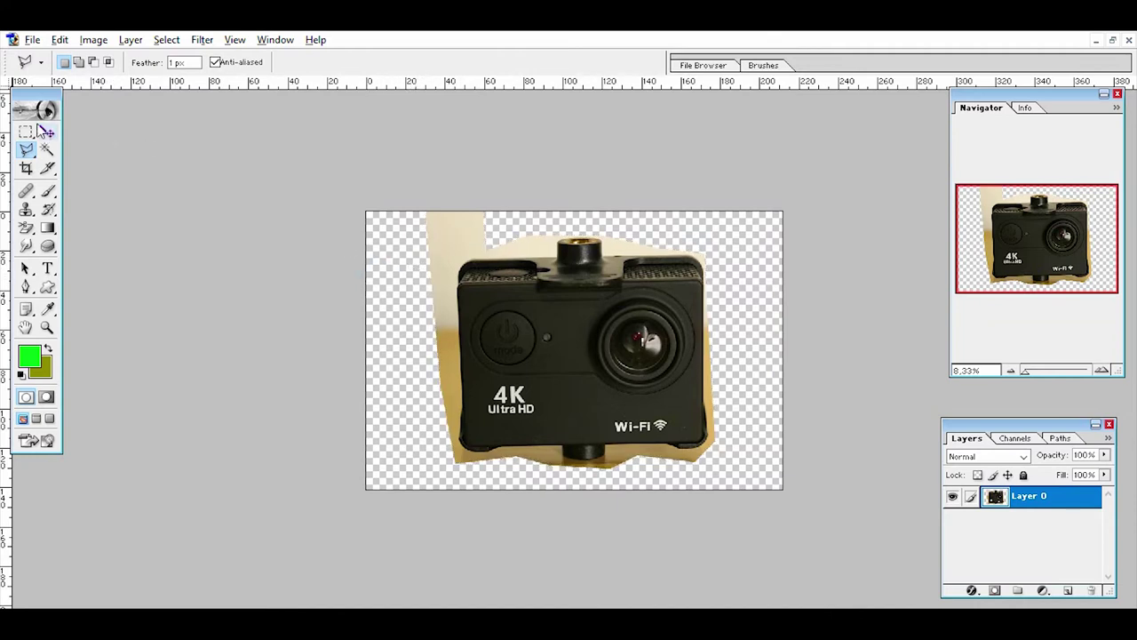
- Zoom in and start a polygonal outline of the leftover beige below the camera
left_click(46, 132)
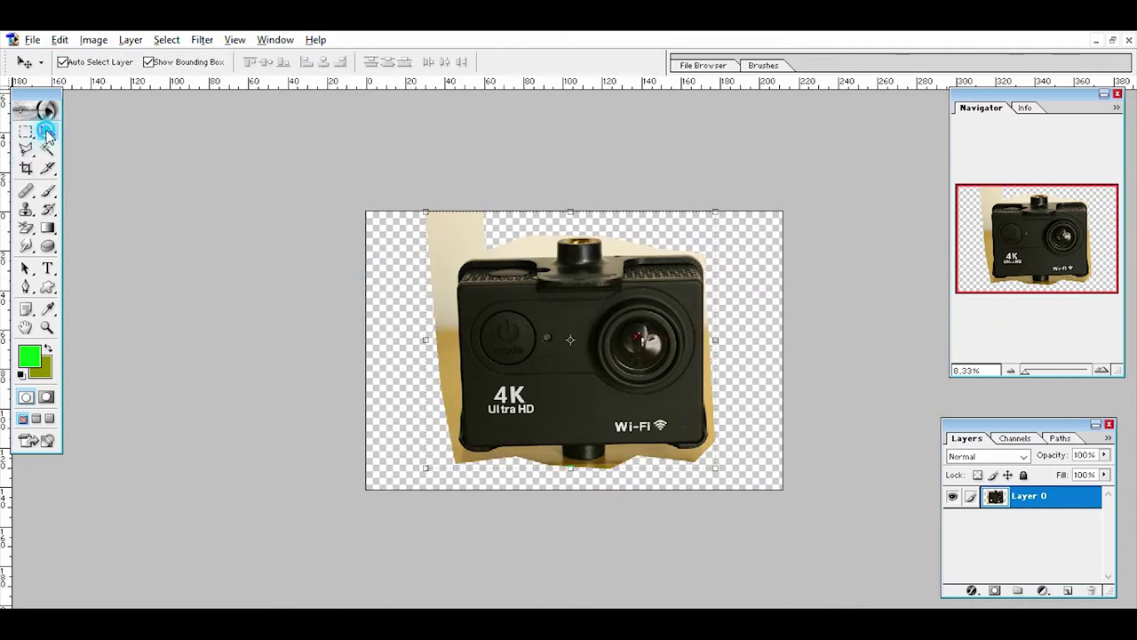
left_click(1102, 371)
mouse_move(1016, 250)
left_mouse_down()
mouse_move(1010, 276)
mouse_move(953, 192)
left_mouse_up()
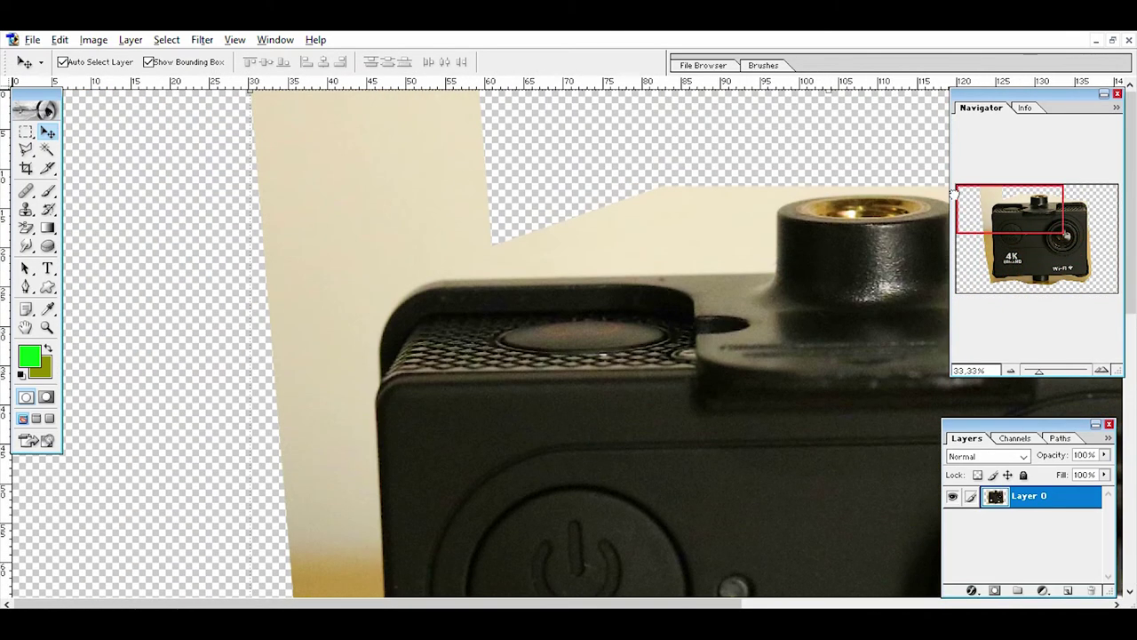
key("l")
left_click(145, 152)
left_click(300, 594)
left_click(837, 524)
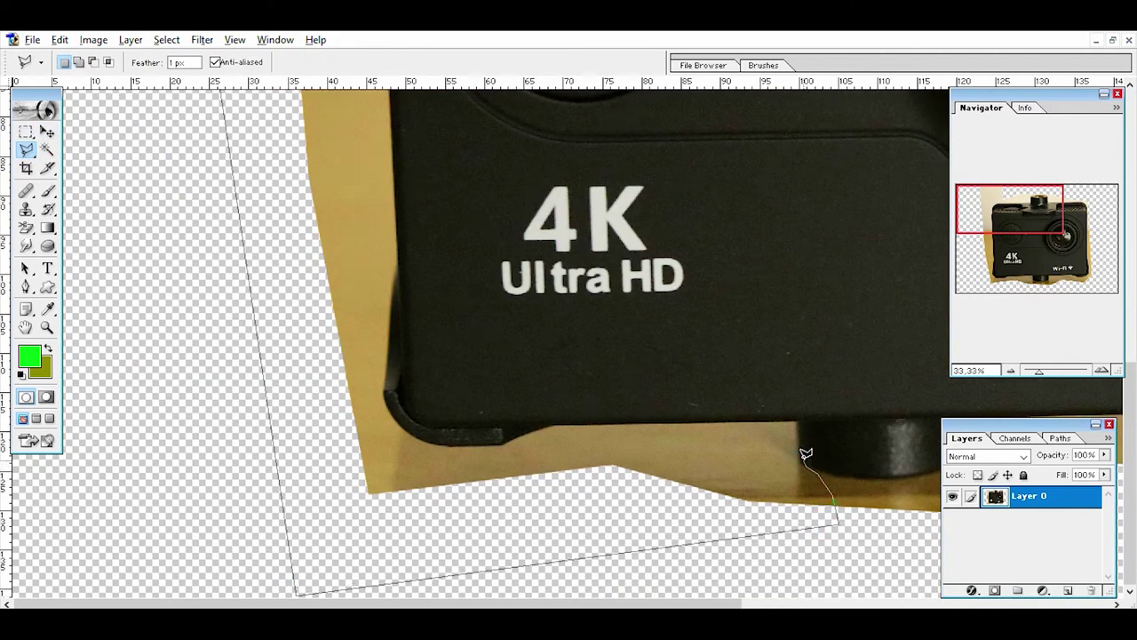
left_click(798, 421)
left_click(560, 424)
left_click(519, 431)
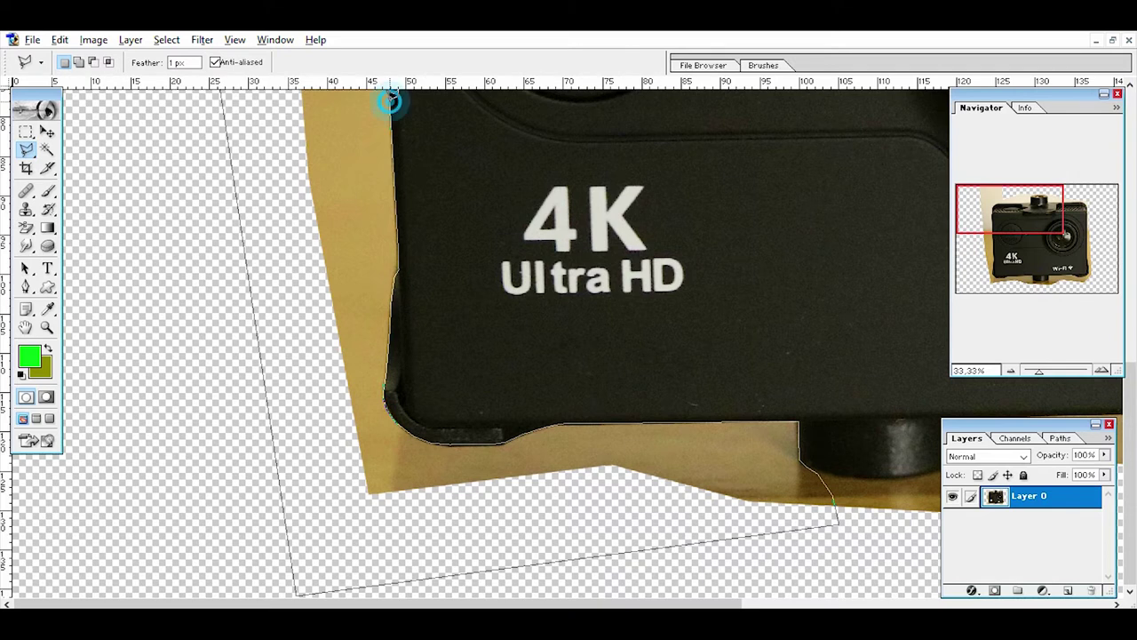
scroll(394, 101, "up", 5)
- Finish the outline up the camera's left side and top, then delete the leftover beige
left_click(379, 400)
left_click(385, 345)
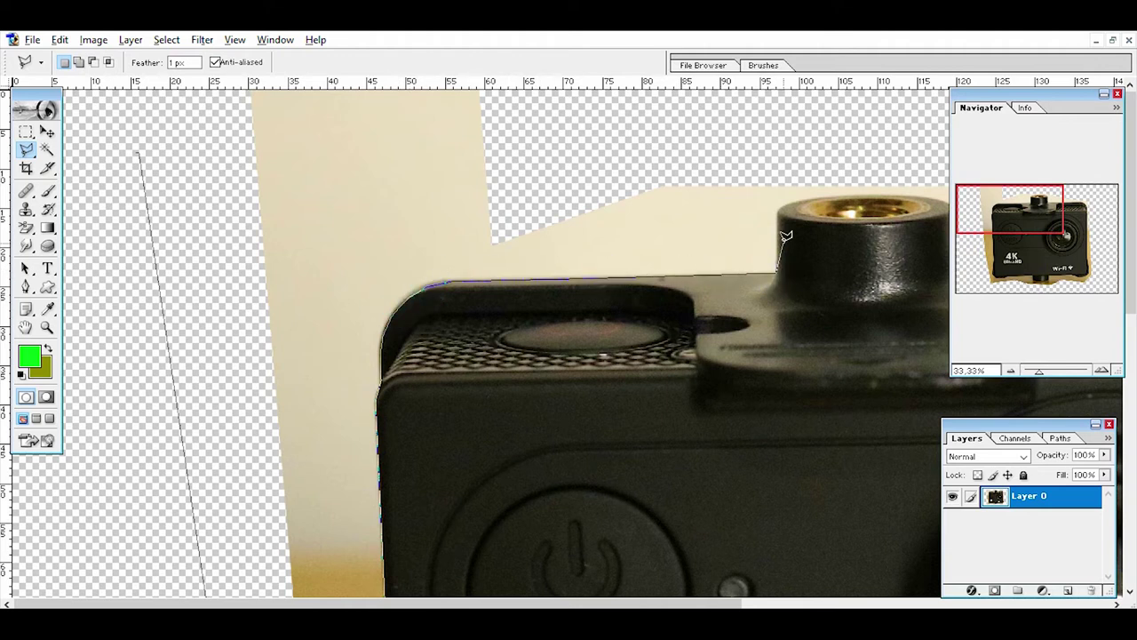
left_click(781, 217)
left_click(812, 166)
left_click(551, 122)
left_click(139, 154)
key("Delete")
- Outline and delete the beige strip above the camera, then zoom back in on it
left_click(47, 131)
left_click(1010, 369)
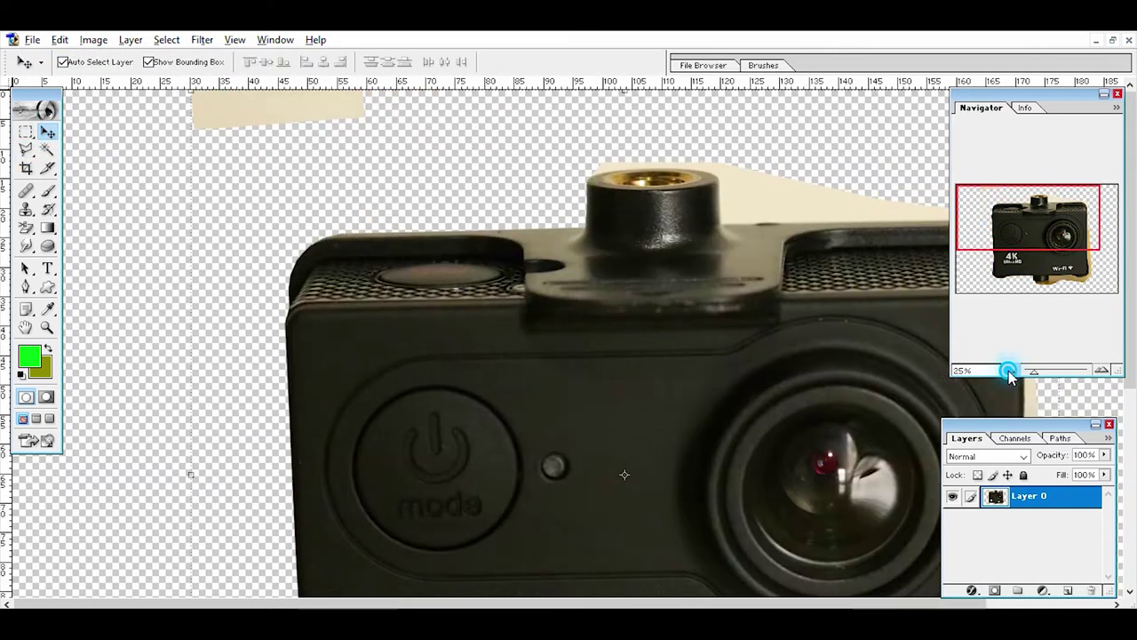
left_click(26, 150)
left_click(321, 175)
left_click(482, 178)
left_click(524, 210)
left_click(486, 249)
left_click(324, 256)
left_click(322, 175)
key("Delete")
left_click(47, 131)
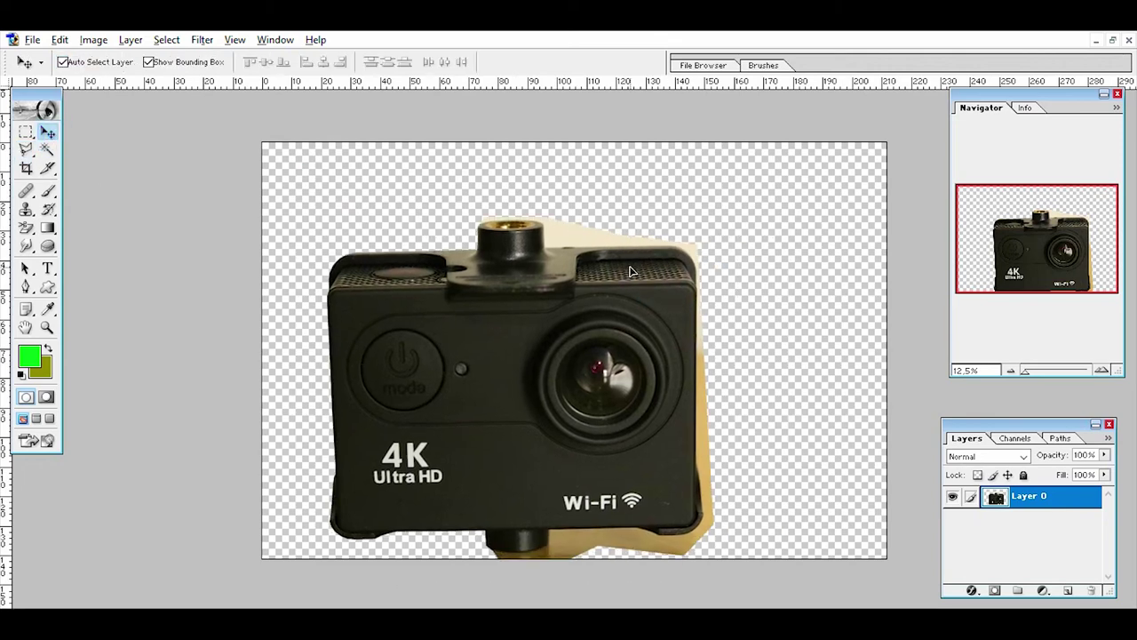
left_click(1102, 369)
mouse_move(1048, 222)
left_mouse_down()
mouse_move(1066, 327)
mouse_move(1022, 258)
left_mouse_up()
- Outline the beige below the camera along its bottom edge and up its right side
key("l")
left_click(791, 160)
left_click(635, 595)
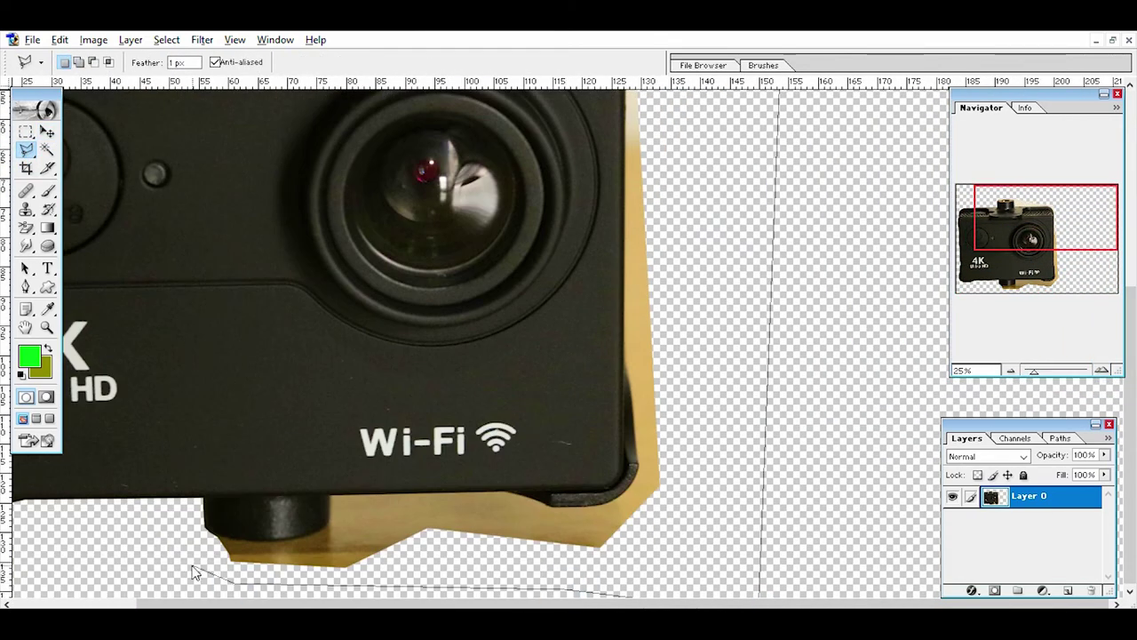
left_click(205, 528)
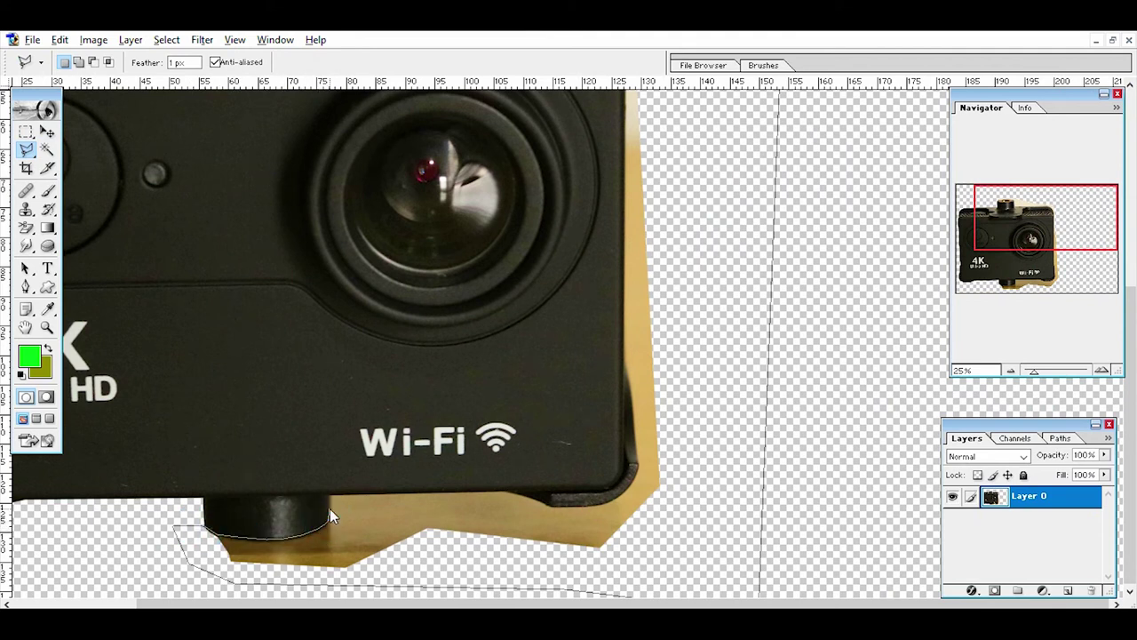
left_click(518, 493)
left_click(551, 506)
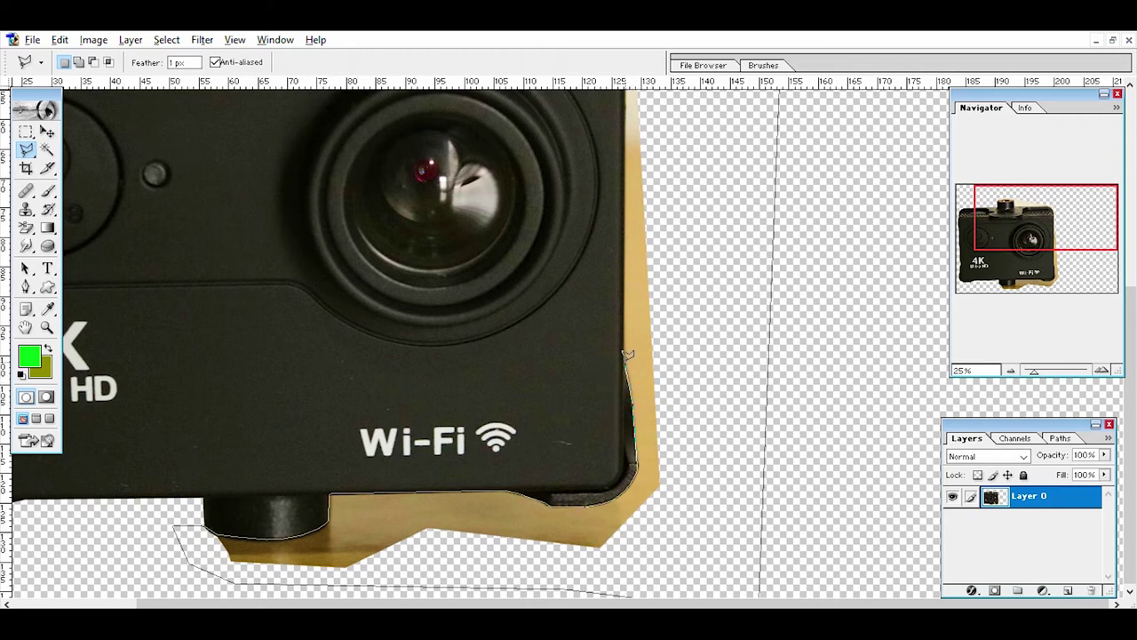
left_click(622, 107)
scroll(624, 364, "up", 5)
- Extend the outline across the top and mount, delete the enclosed beige, and deselect
left_click(626, 346)
left_click(626, 312)
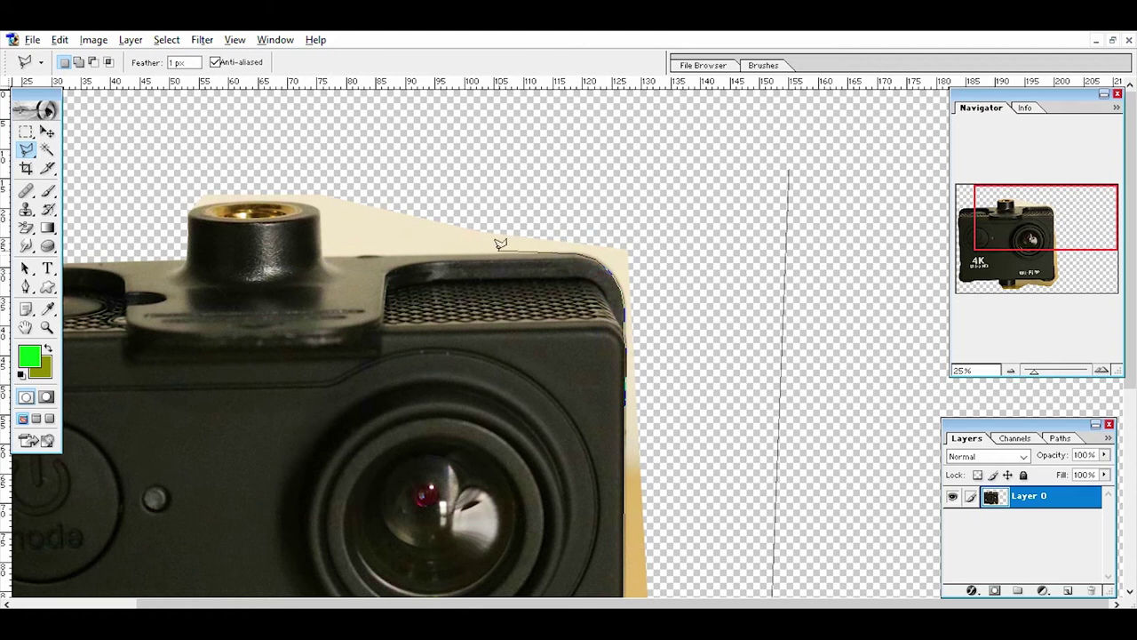
left_click(378, 252)
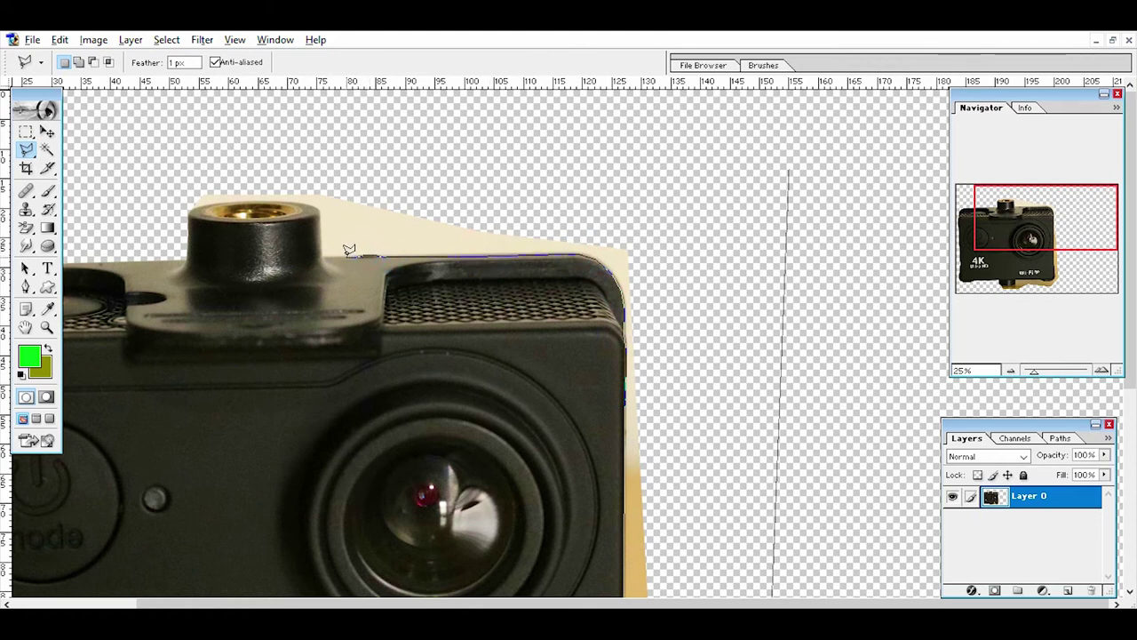
left_click(320, 211)
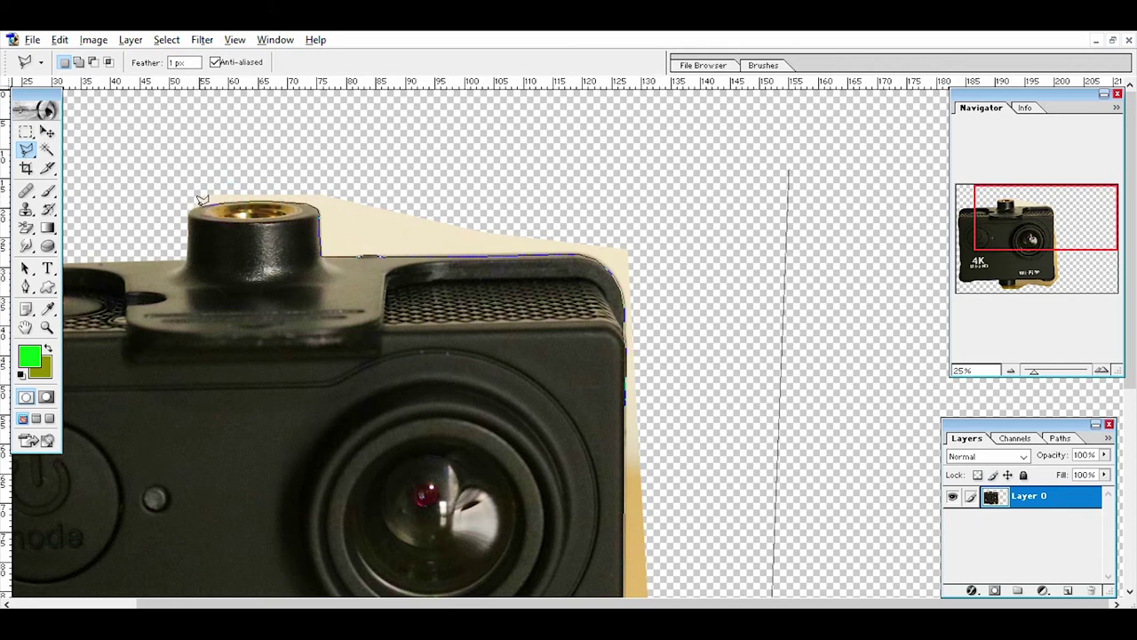
left_click(150, 163)
left_click(791, 167)
key("Delete")
key("ctrl+d")
left_click(1011, 370)
- Rotate the camera layer 1.9° with Free Transform to straighten it
key("v")
key("ctrl+t")
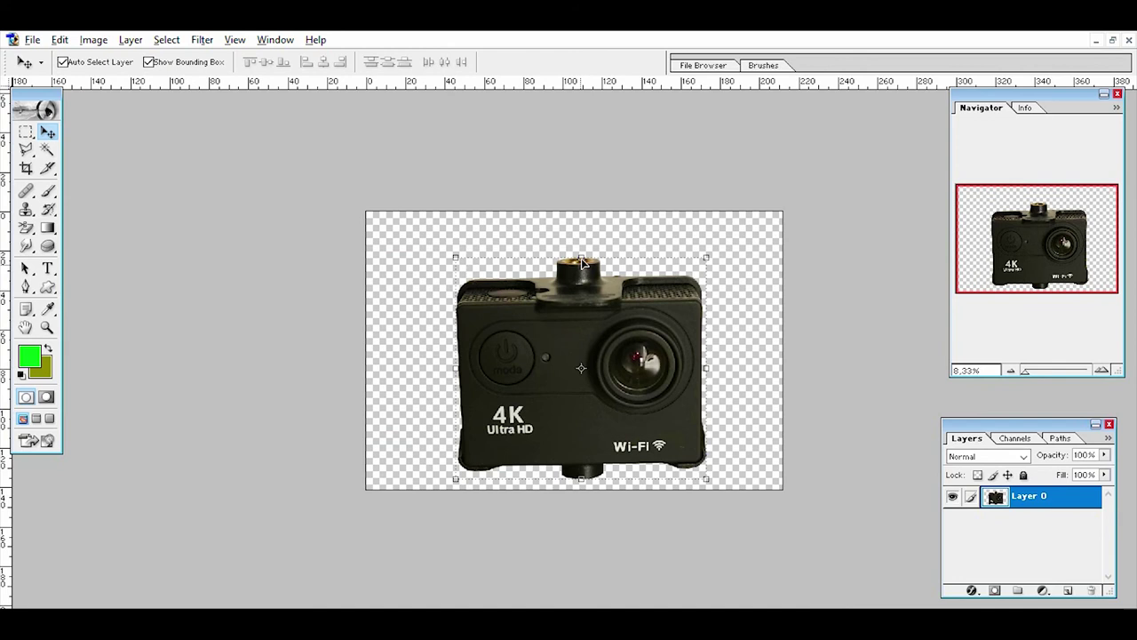
left_click_drag(582, 249, 588, 249)
key("Return")
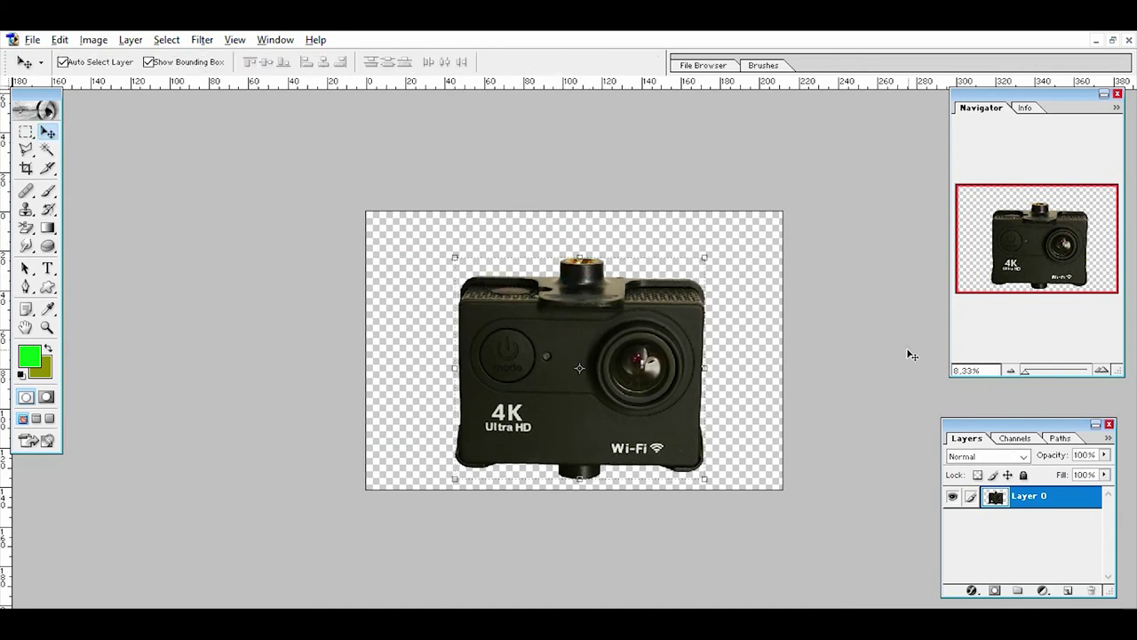
left_click(1101, 371)
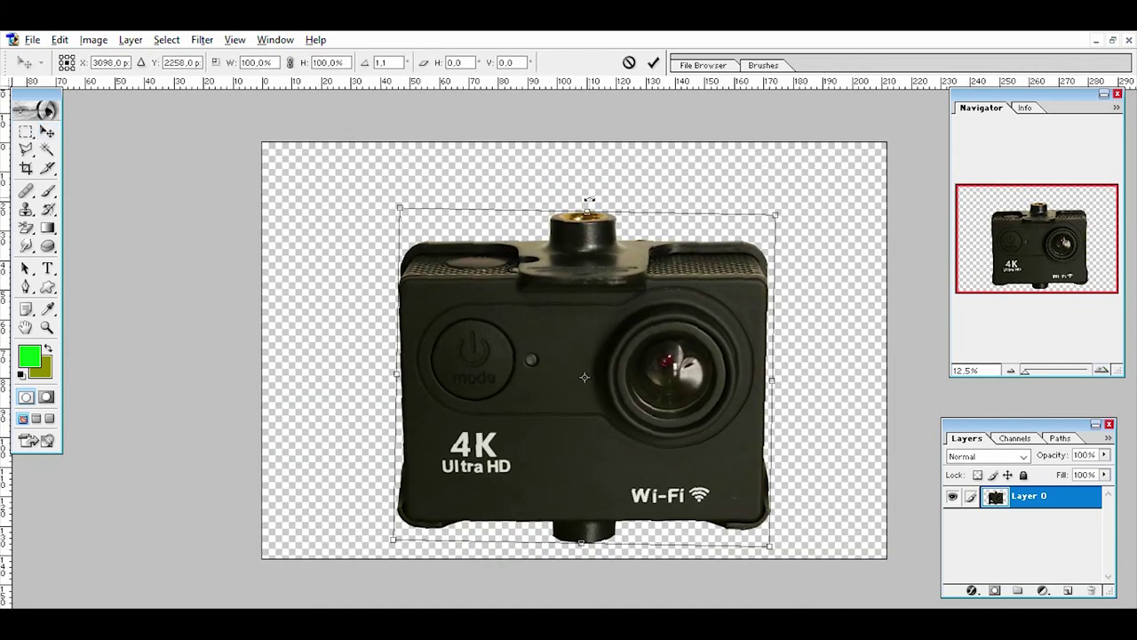
left_click(1100, 371)
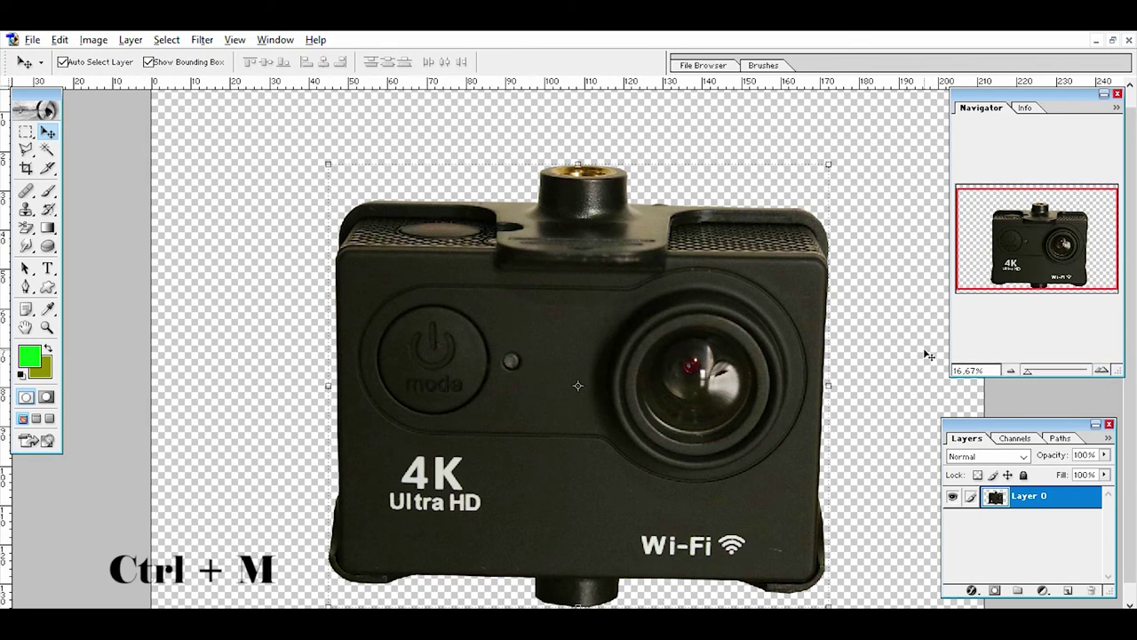
- Apply Curves: raise RGB, adjust Red, lower Green and raise Blue for neutral blacks
key("ctrl+m")
mouse_move(939, 271)
left_mouse_down()
mouse_move(932, 257)
mouse_move(938, 275)
left_mouse_up()
left_click(971, 187)
left_click(944, 204)
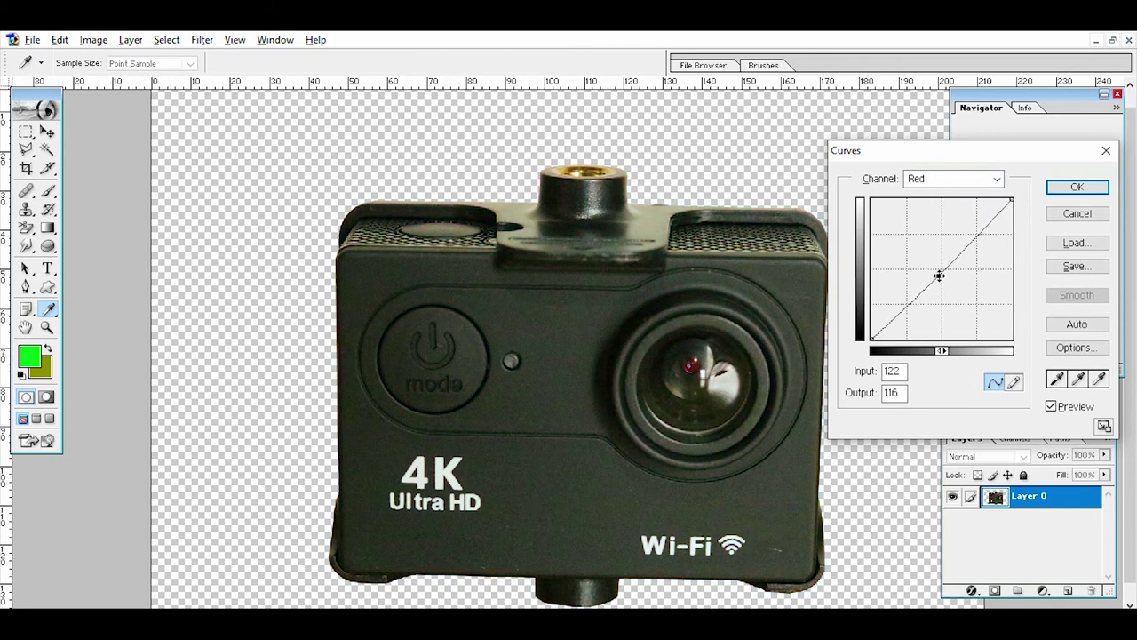
left_click(977, 179)
left_click(950, 218)
left_click_drag(942, 265, 942, 278)
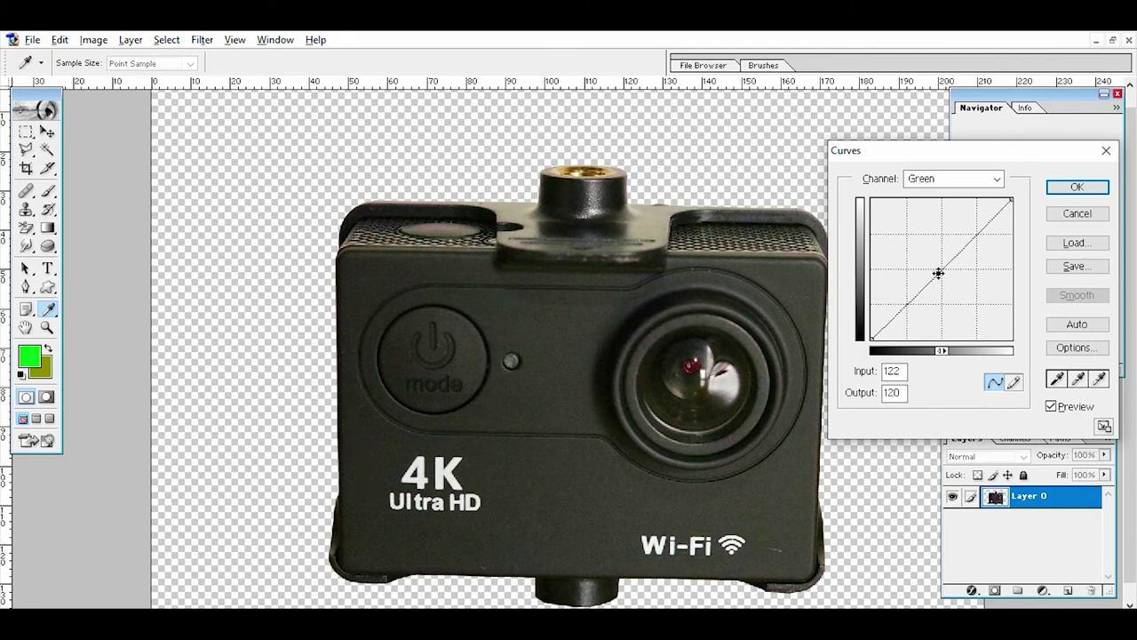
left_click(986, 178)
left_click(946, 233)
mouse_move(940, 268)
left_mouse_down()
mouse_move(947, 236)
mouse_move(938, 267)
left_mouse_up()
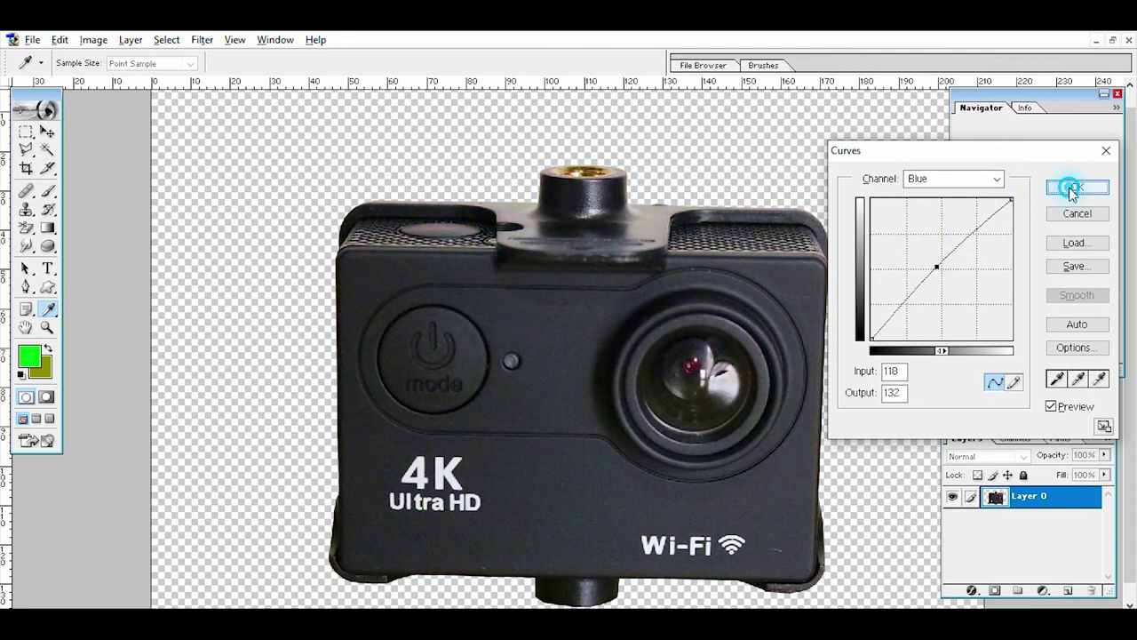
left_click(1075, 186)
left_click(34, 40)
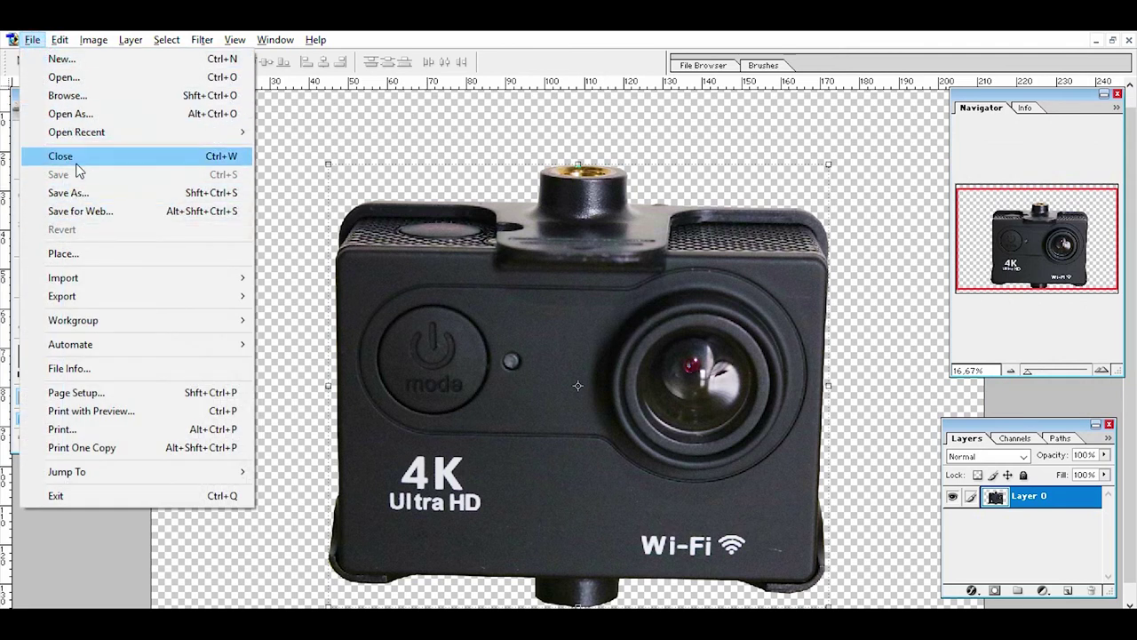
- Save As PNG named '001 PNG' in Video Camera with non-interlaced PNG options
left_click(76, 192)
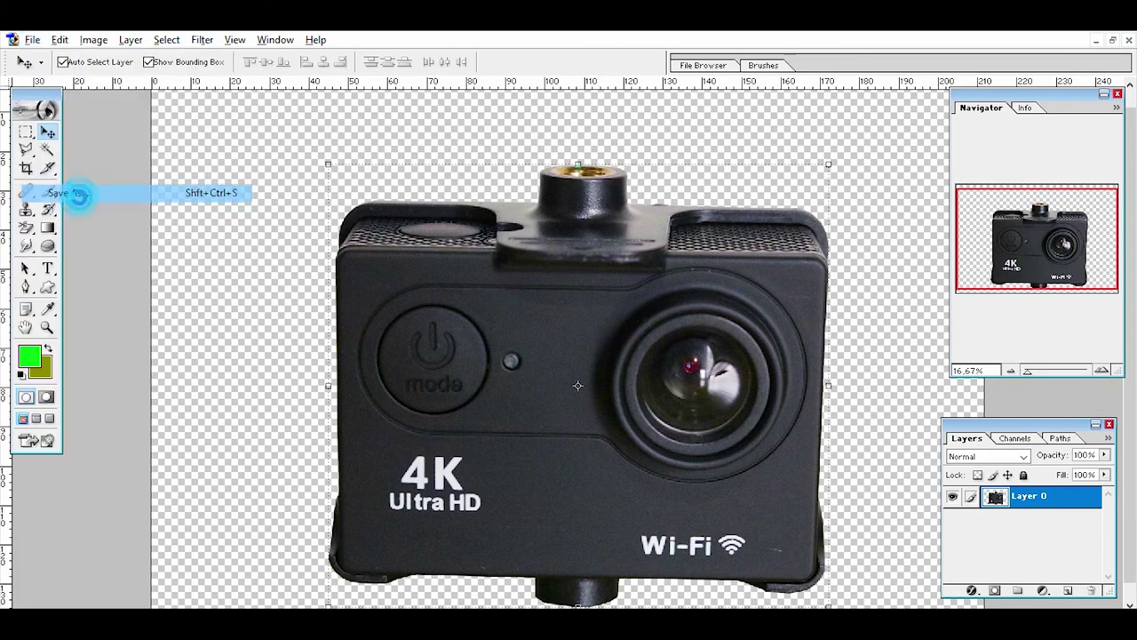
left_click(616, 376)
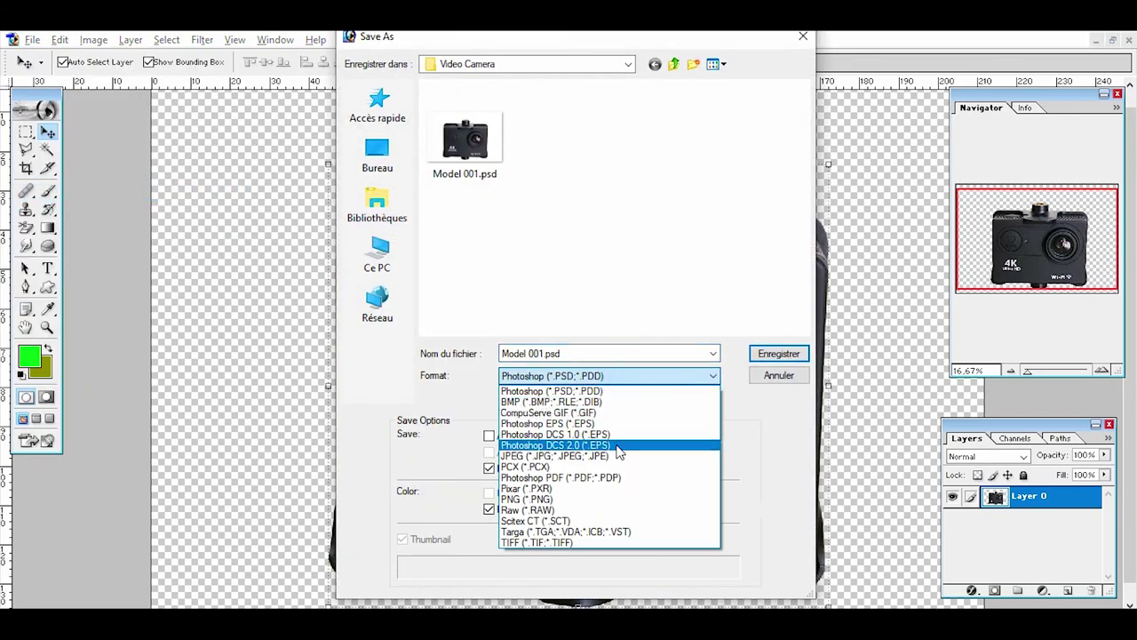
left_click(613, 499)
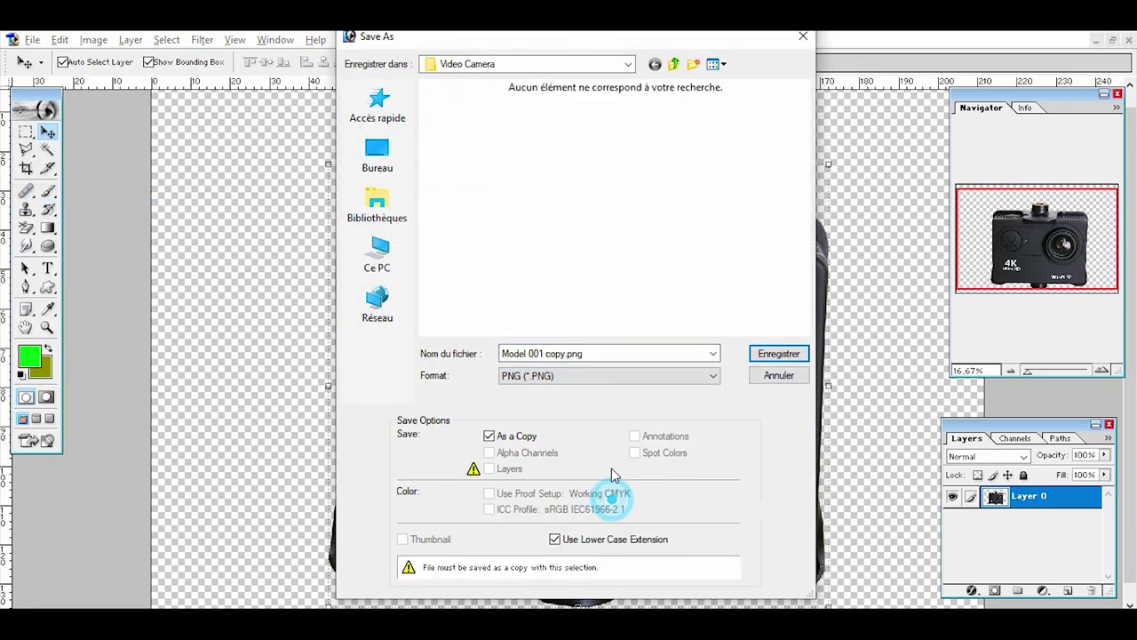
double_click(596, 355)
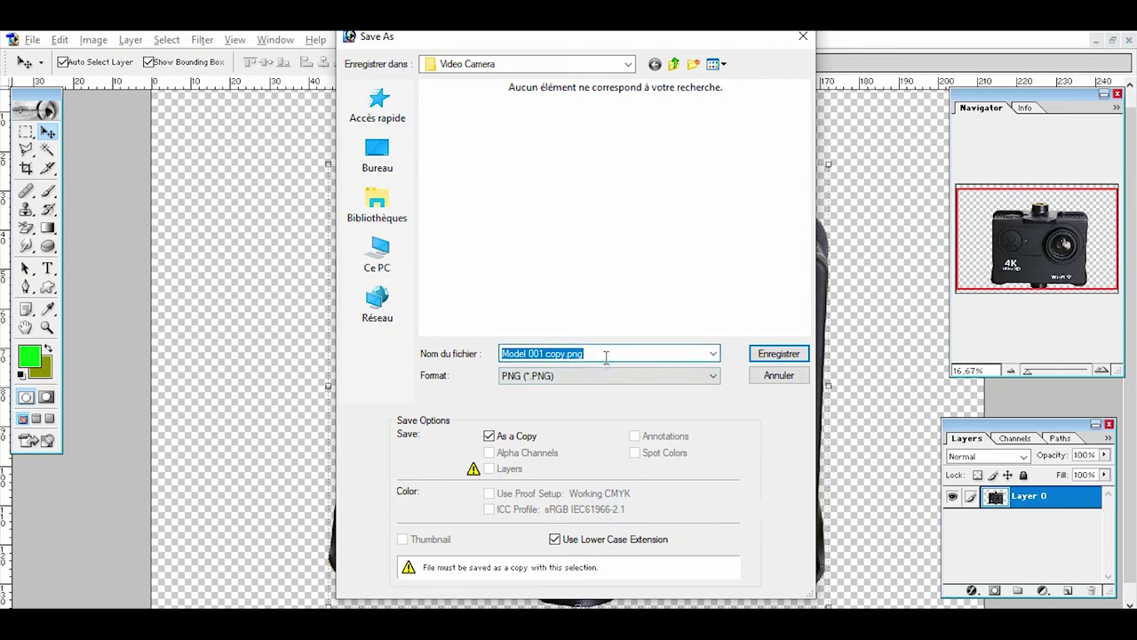
type("001 PNG")
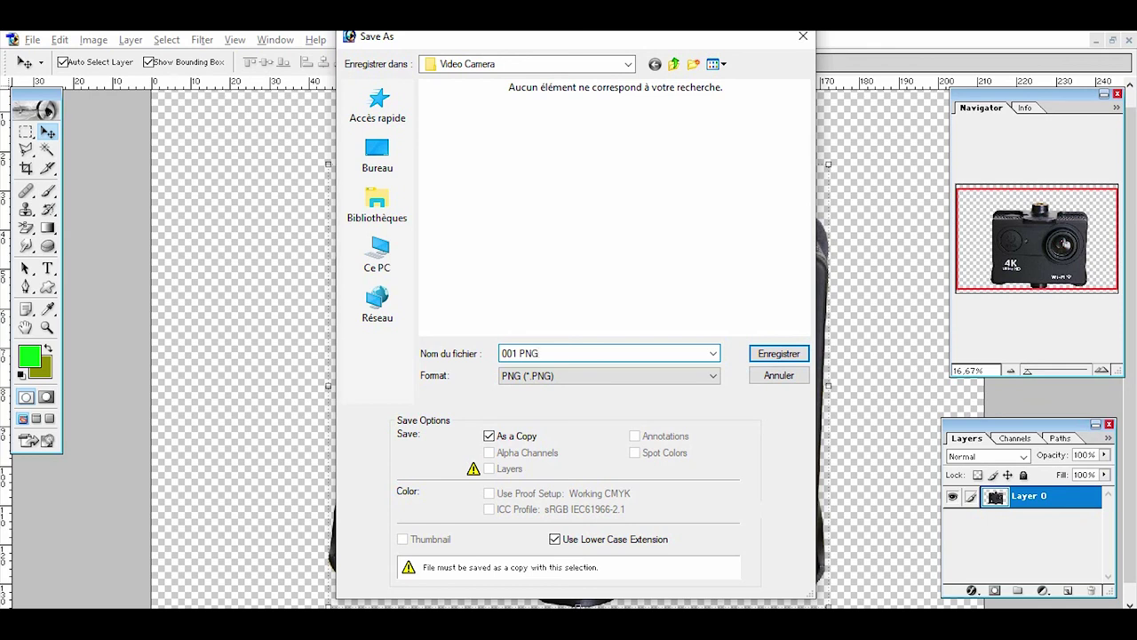
left_click(779, 353)
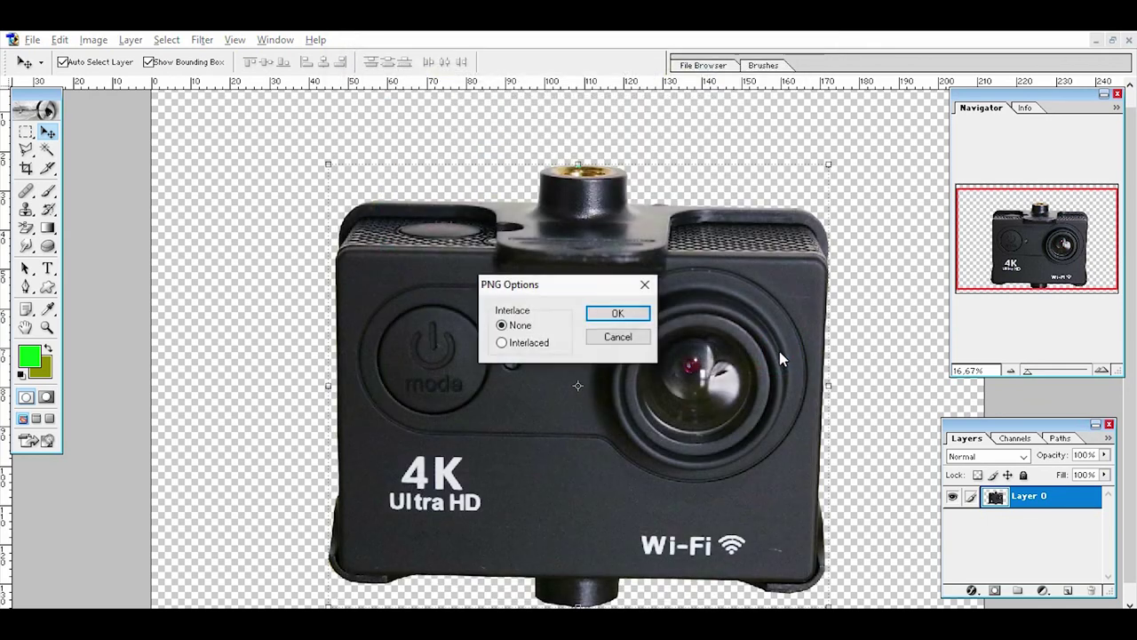
left_click(617, 316)
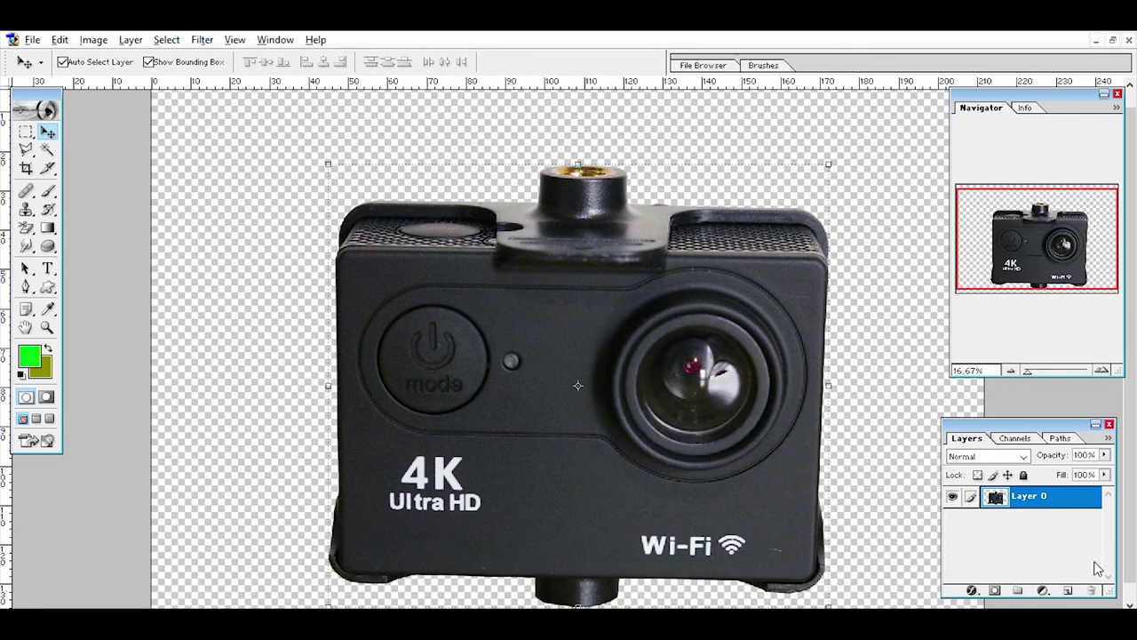
left_click(1095, 41)
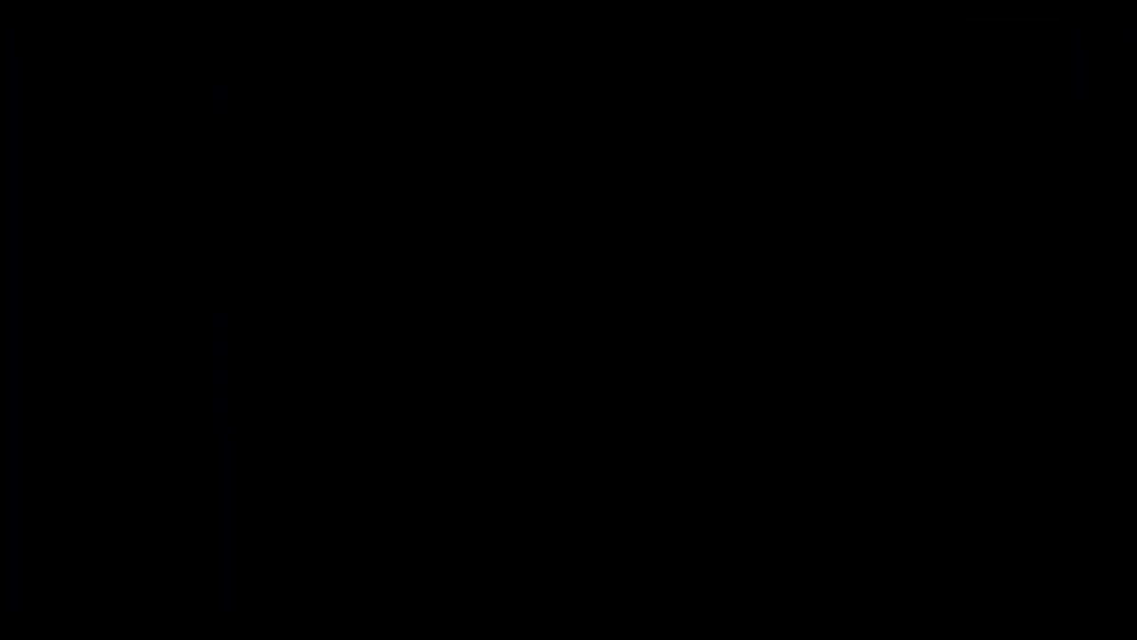